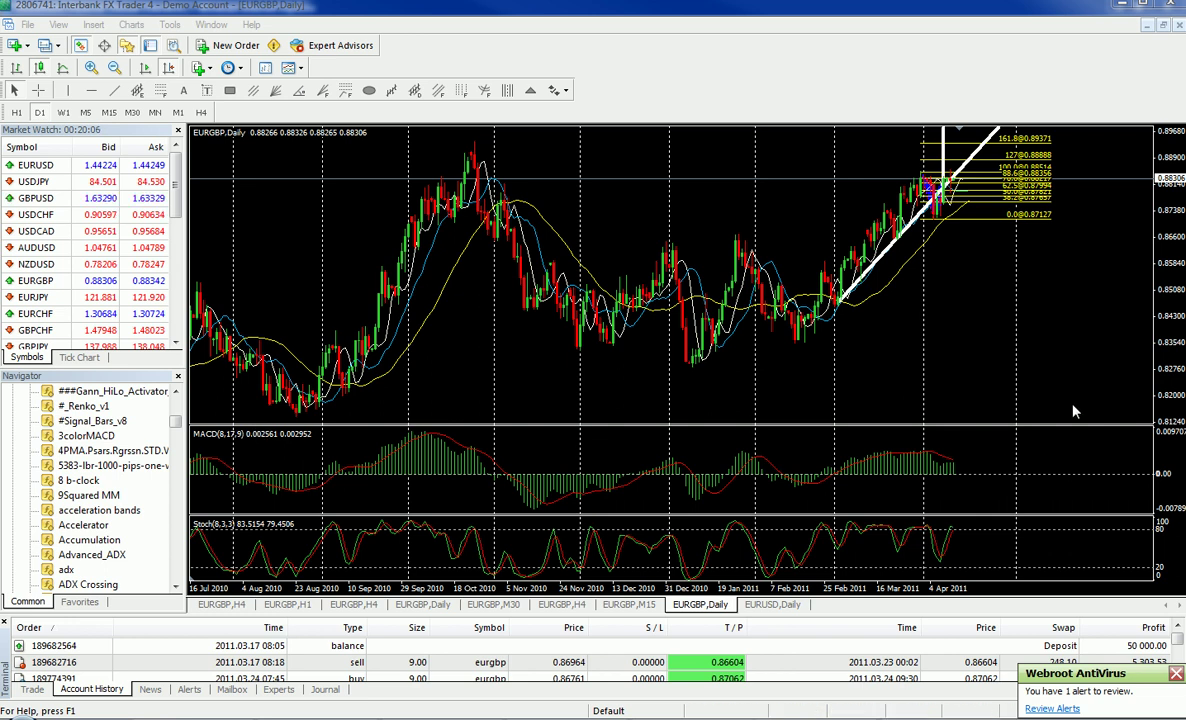
- Switch the EURGBP chart to the one-hour timeframe and show its latest bars with the chart shift enabled
click(16, 113)
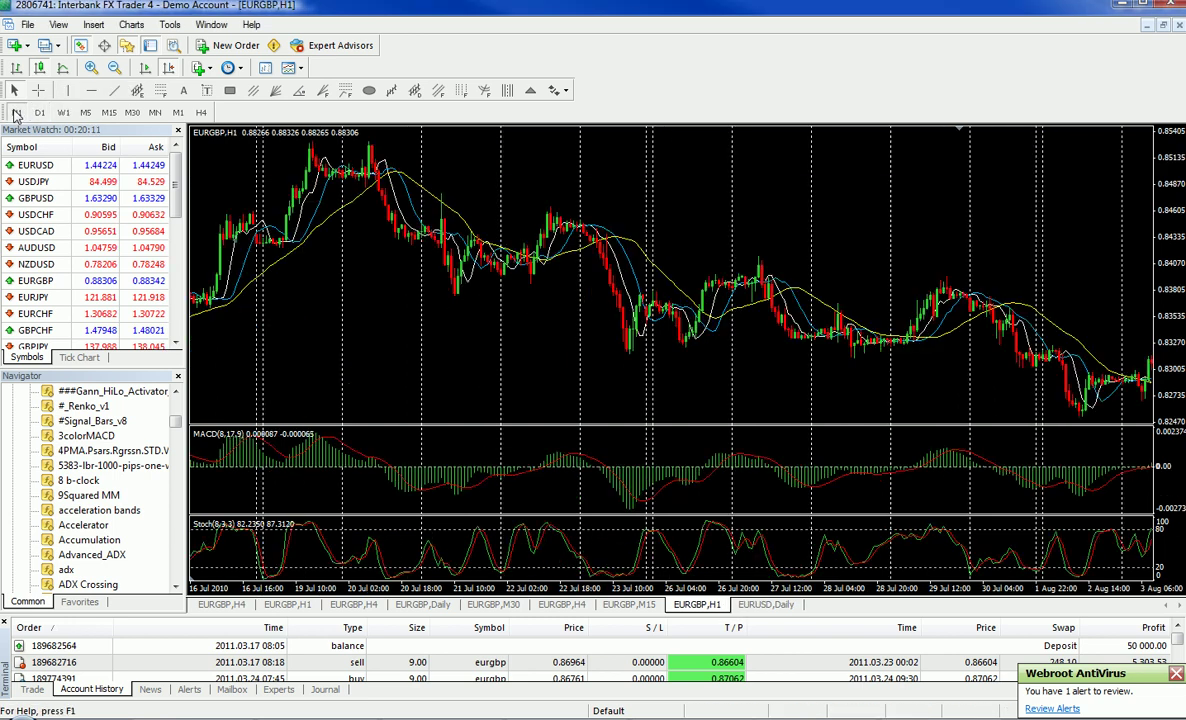
click(167, 67)
click(146, 67)
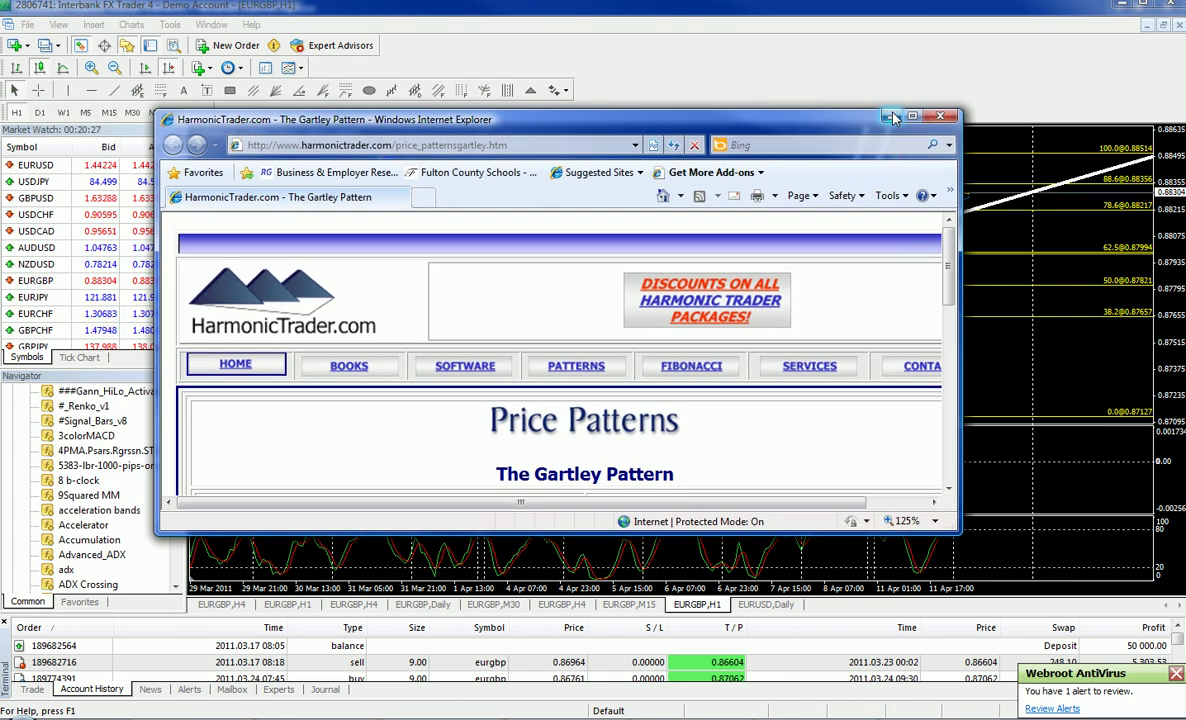
- Review the bullish and bearish Gartley pattern diagrams on the HarmonicTrader.com page in Internet Explorer, and return to the EURGBP chart
click(912, 119)
scroll(840, 505, down, 3)
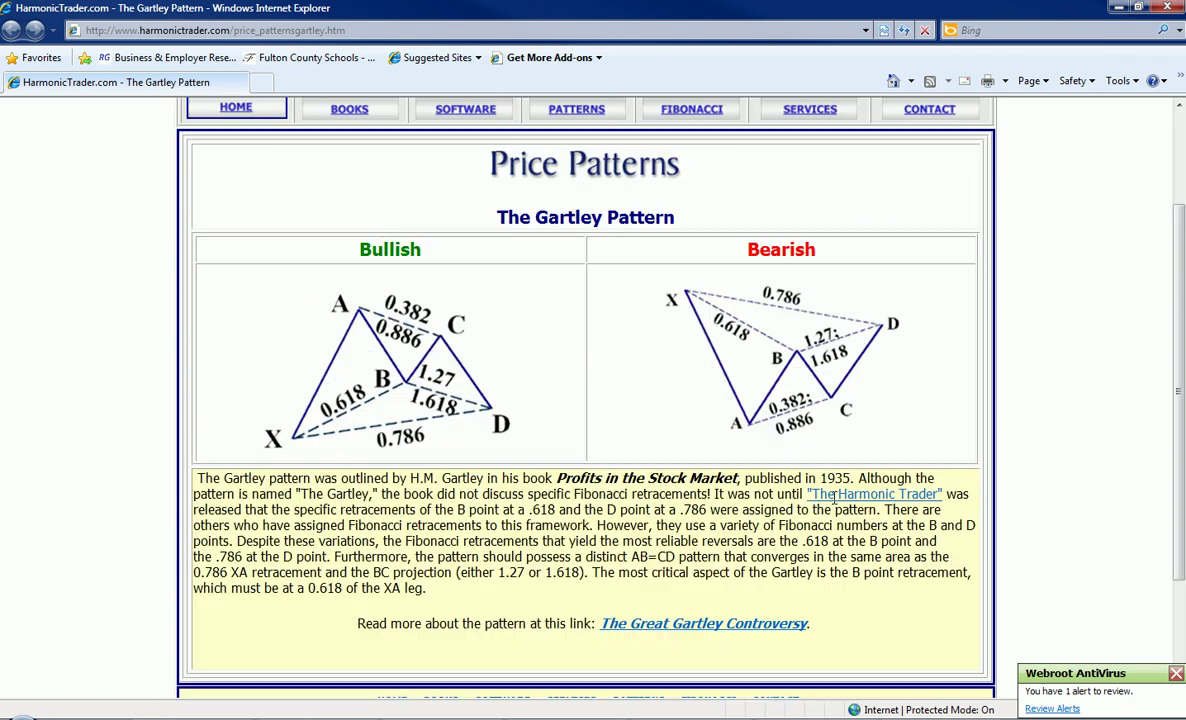
scroll(835, 515, up, 3)
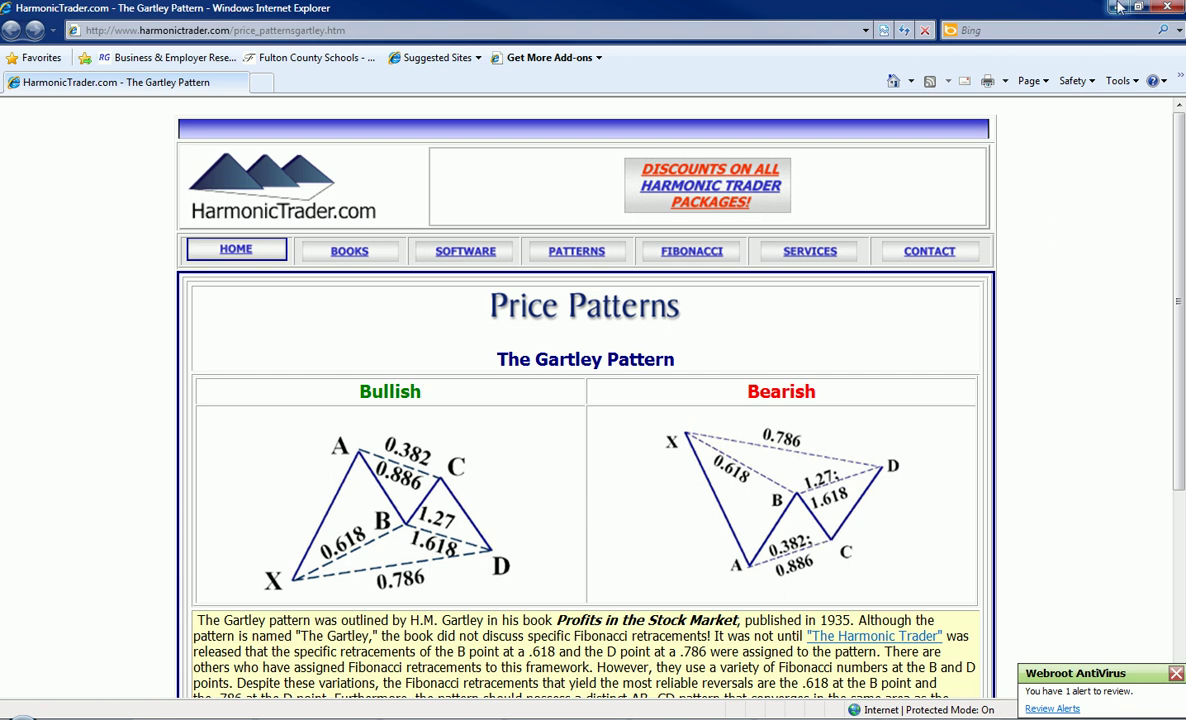
double_click(1050, 10)
drag(850, 133, 1060, 103)
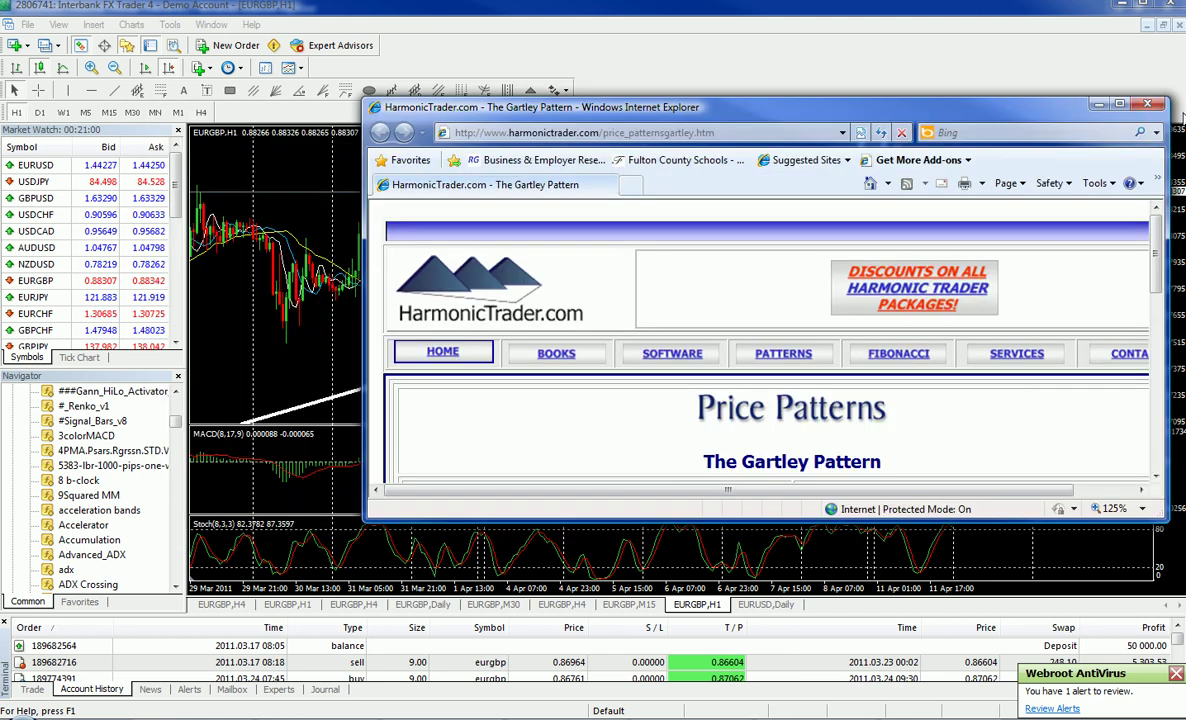
click(1100, 86)
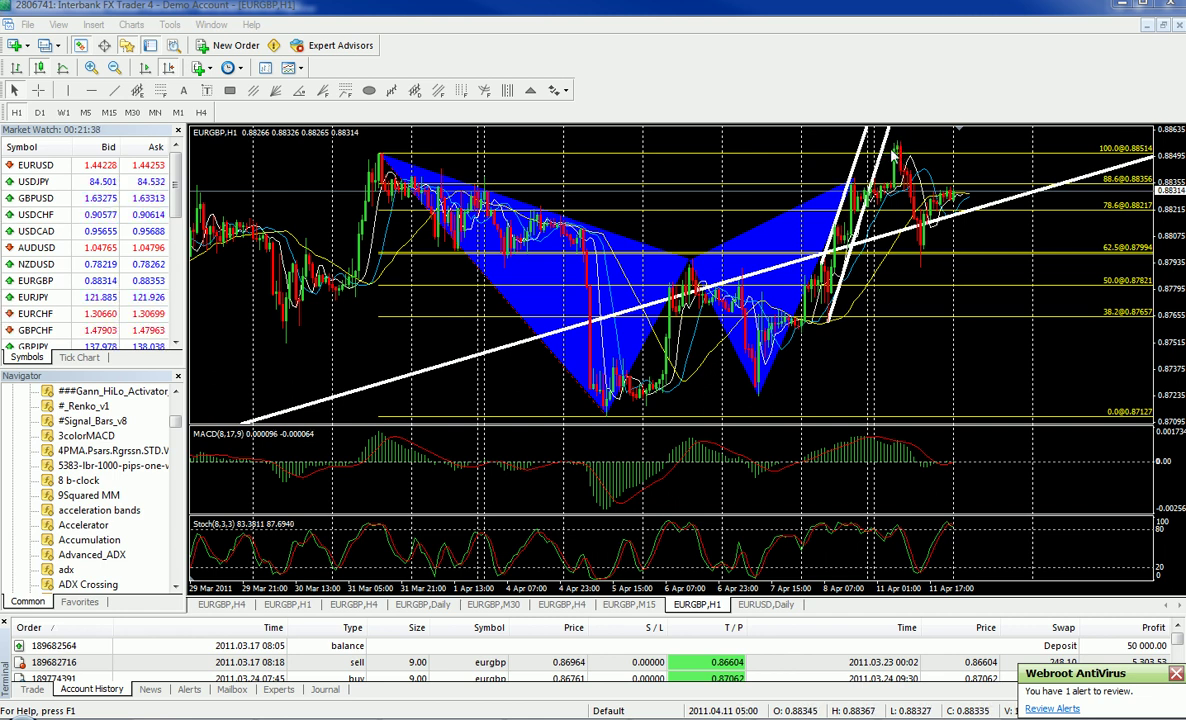
- Add a horizontal line to the EURGBP chart and place it at 0.88253, the entry price of the last sell order in the account history
click(115, 90)
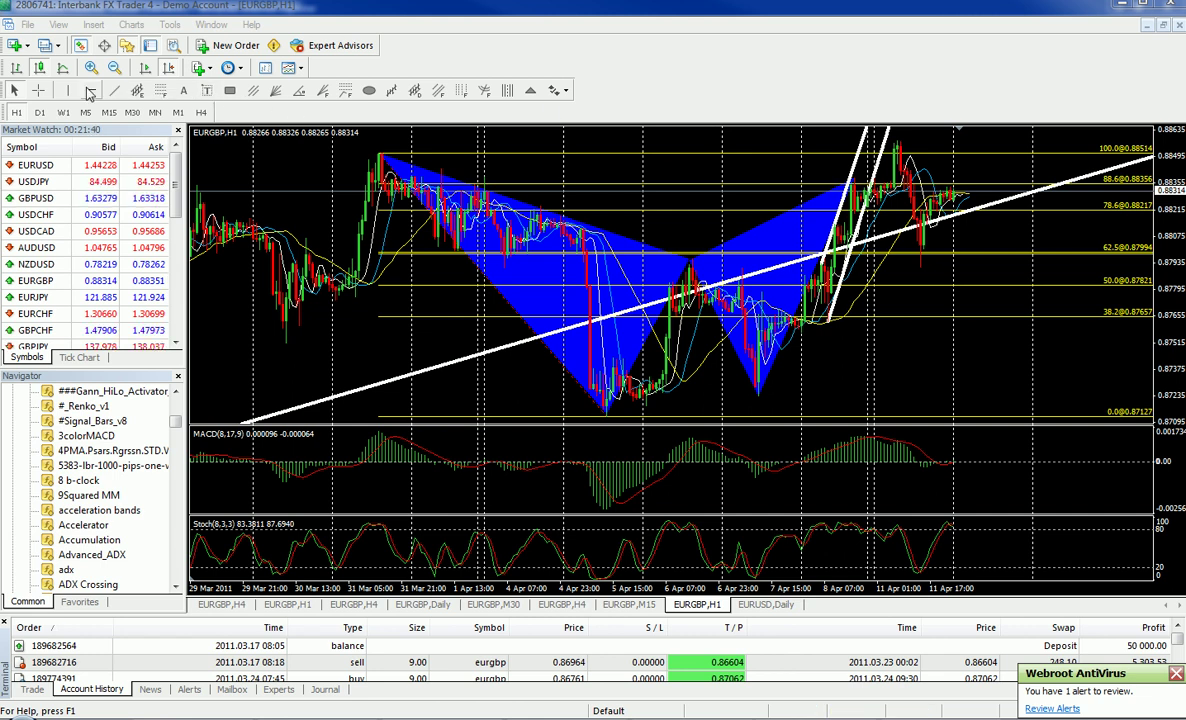
click(780, 187)
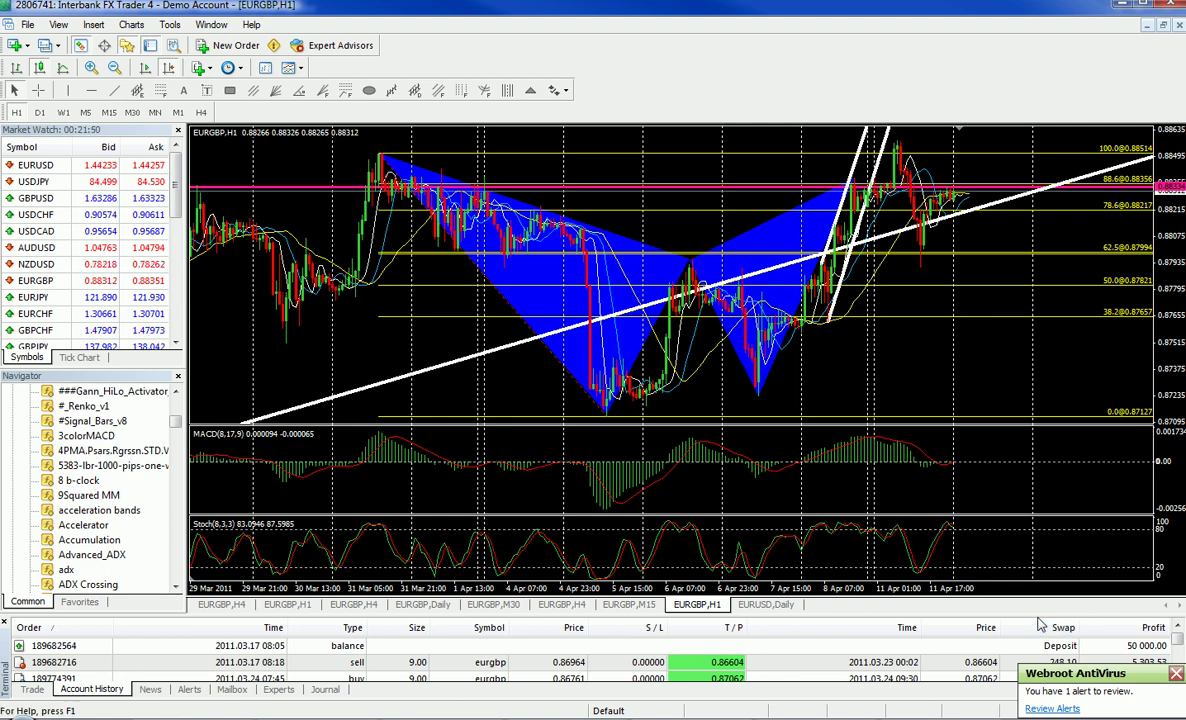
drag(1040, 617, 800, 420)
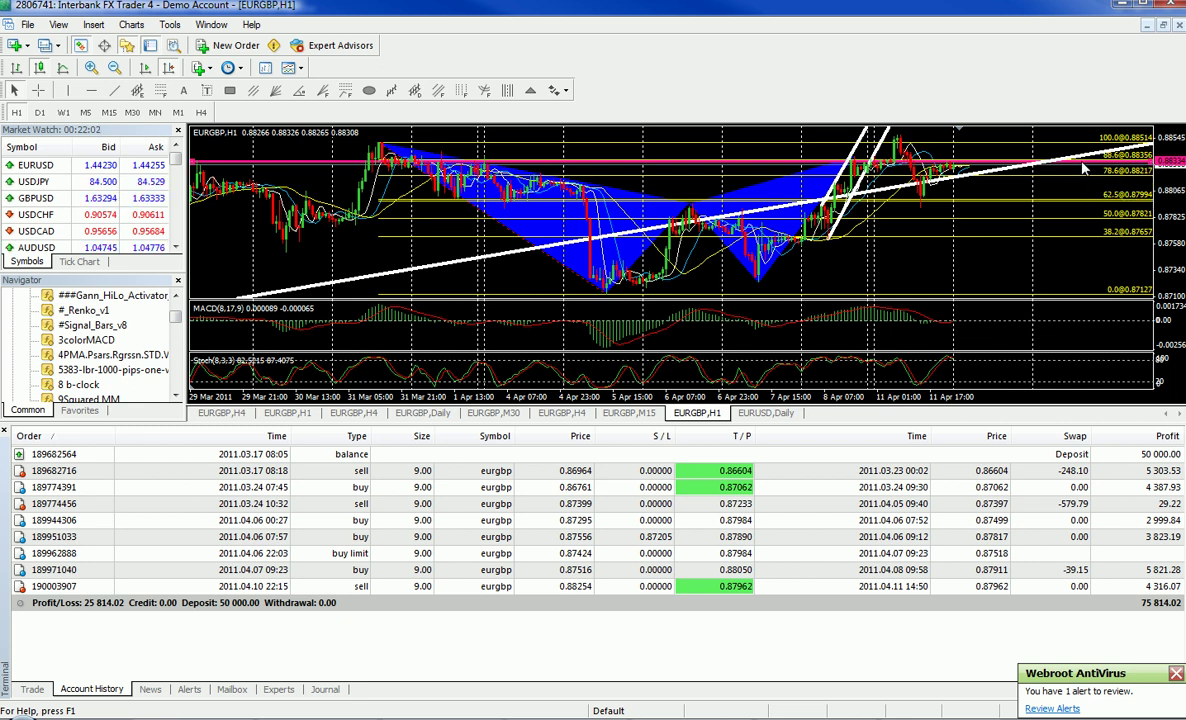
drag(1083, 172, 1085, 177)
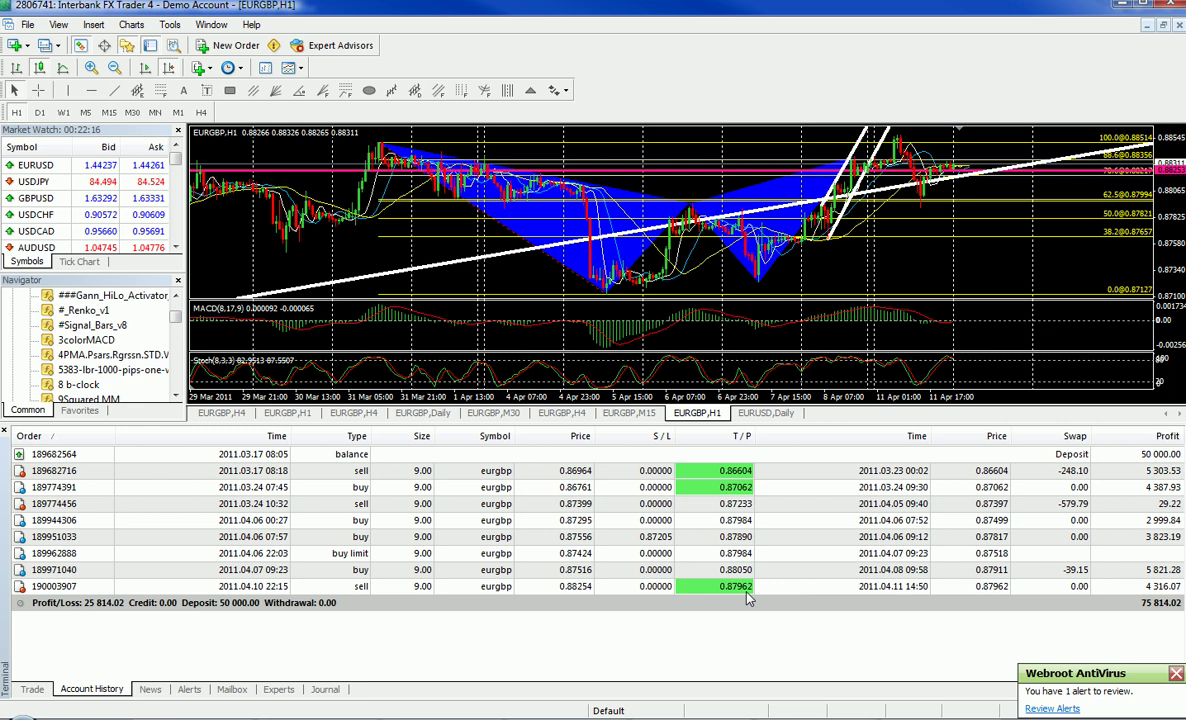
- Add a second horizontal line at about 0.87960 for the last sell order's take-profit, and shrink the account history area
click(91, 90)
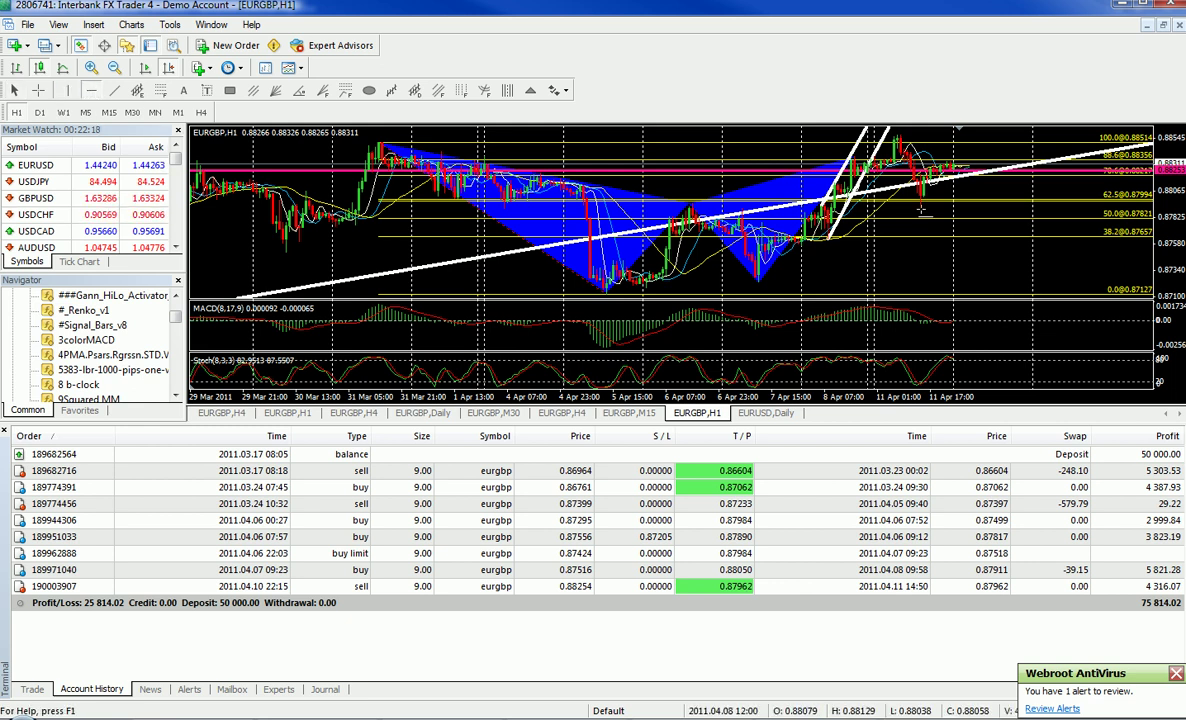
click(1022, 216)
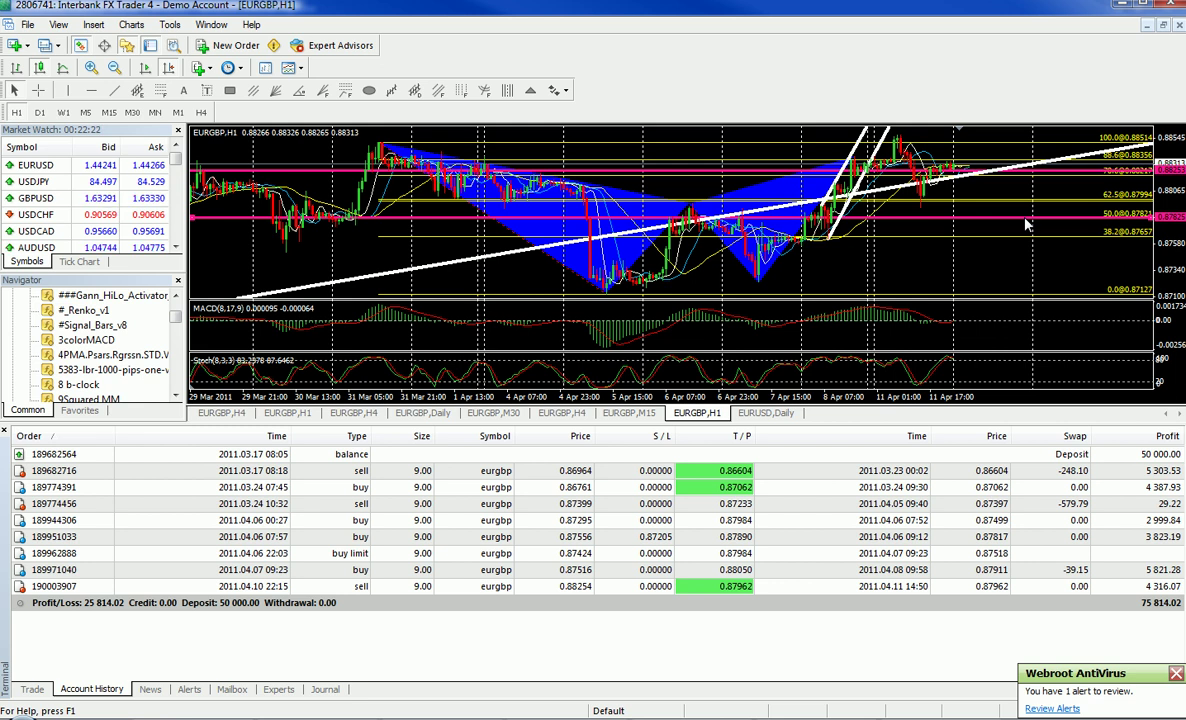
drag(1025, 217, 1028, 204)
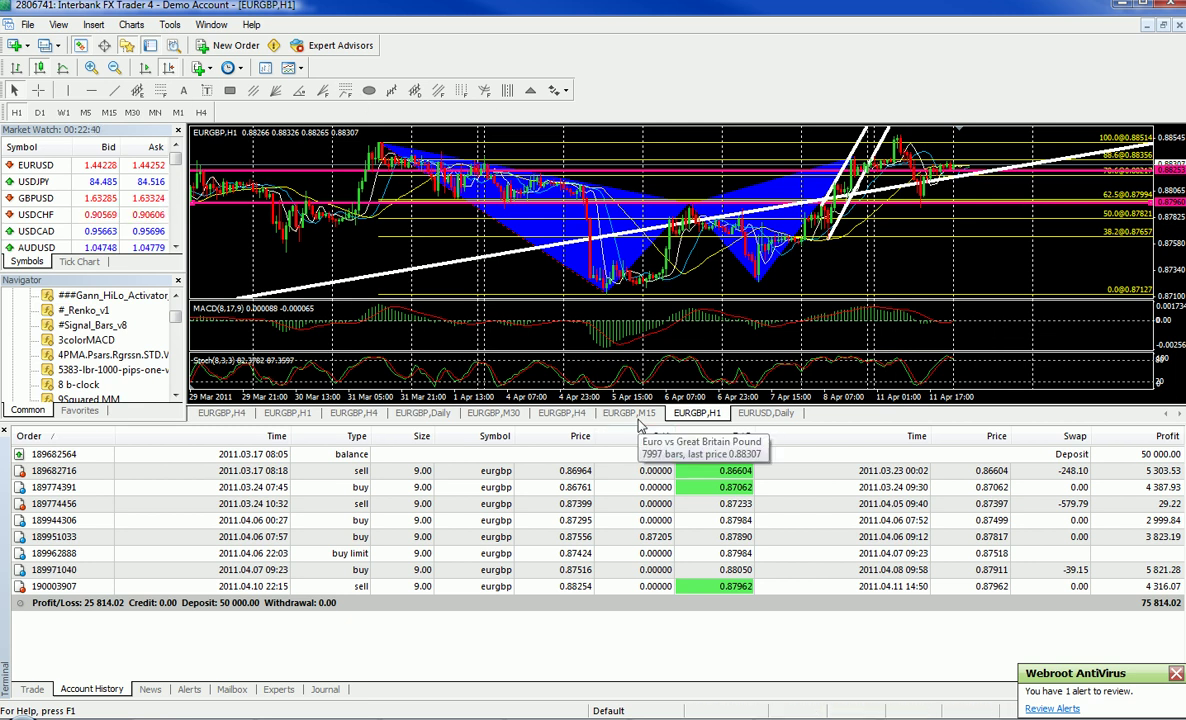
drag(631, 424, 594, 546)
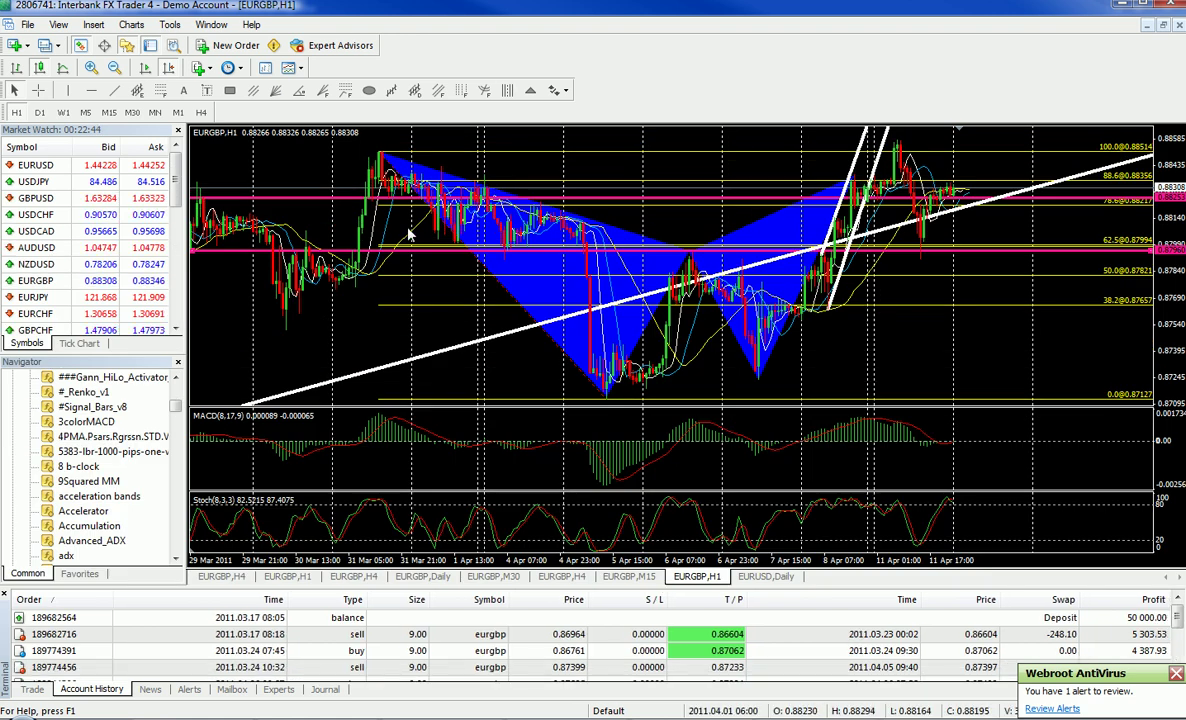
- Examine the harmonic pattern and both trade lines on the one-hour chart in full screen with a compressed price scale
key(F11)
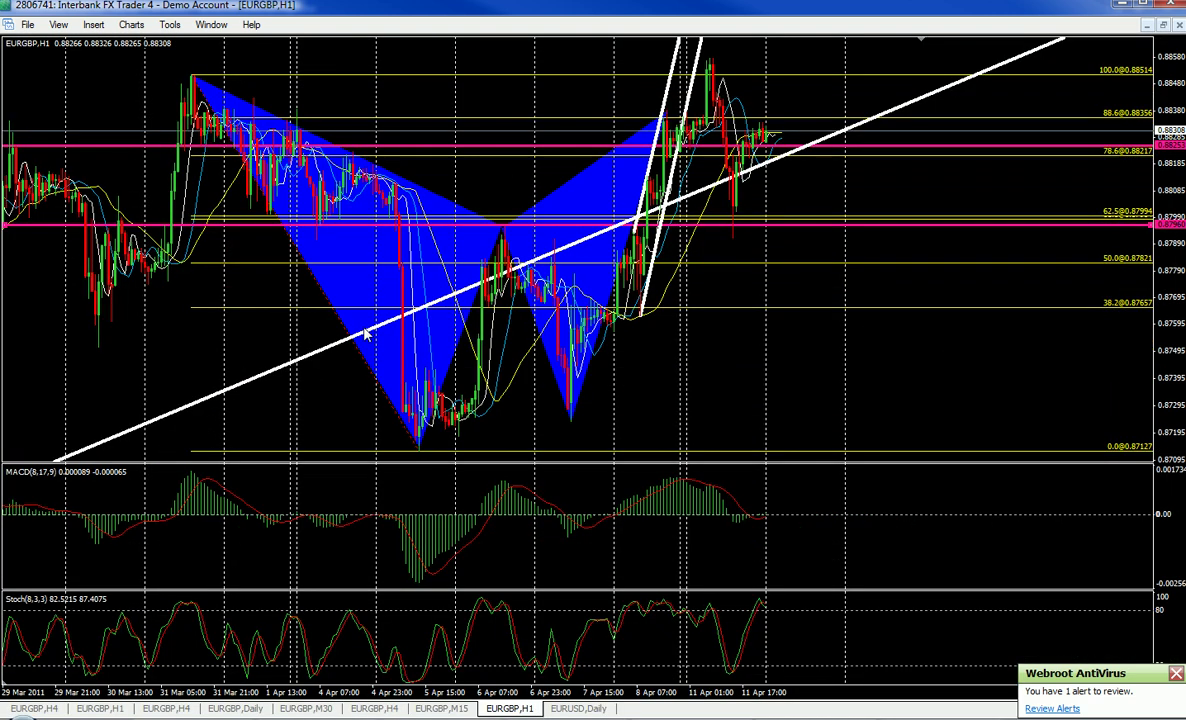
drag(1157, 228, 1150, 347)
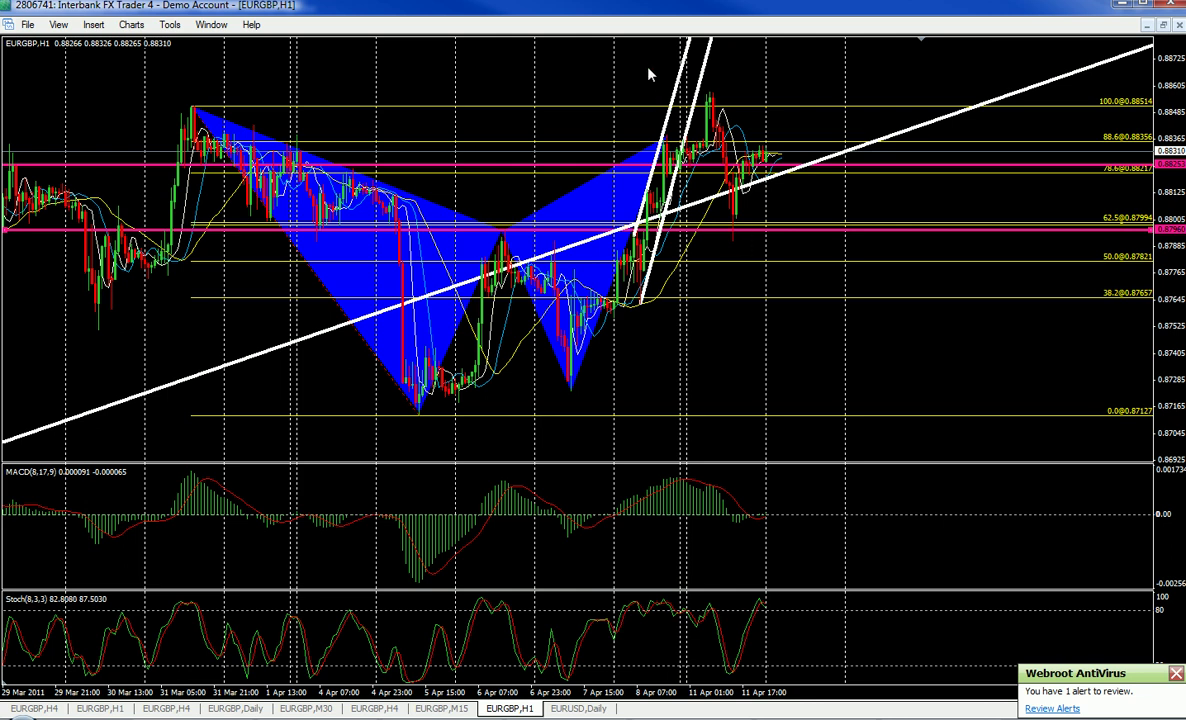
key(F11)
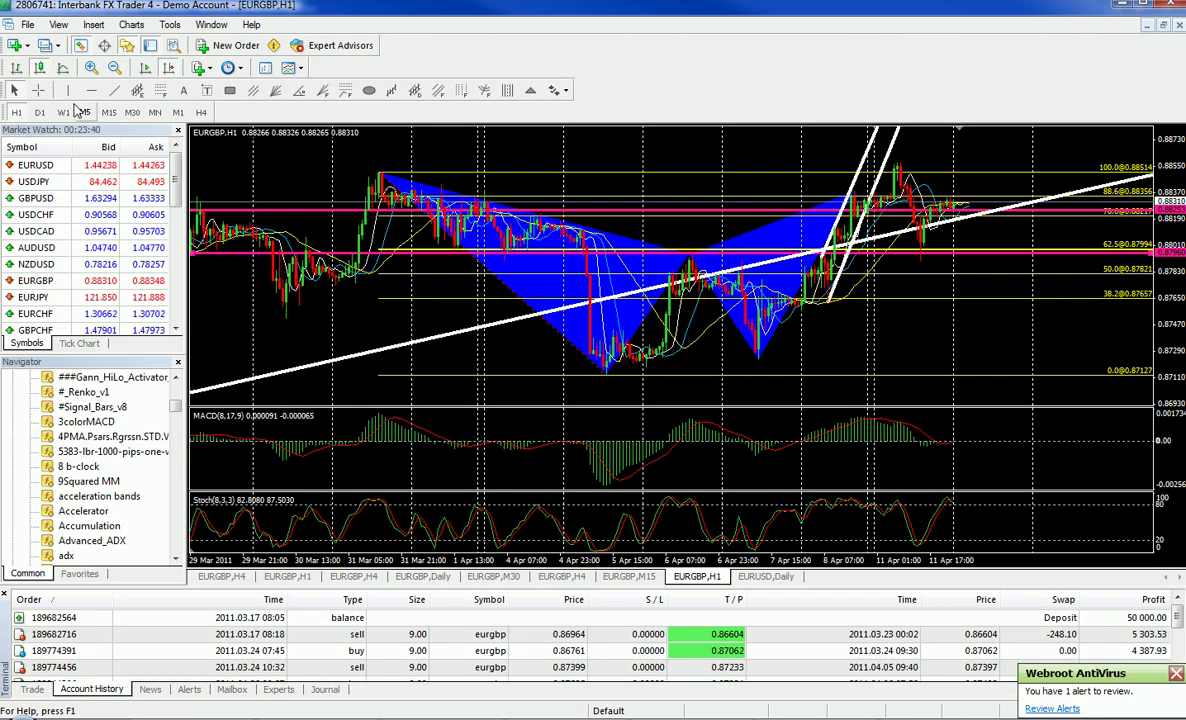
- Examine the pattern and the latest price action on the 30-minute EURGBP chart in full screen
click(131, 112)
key(F11)
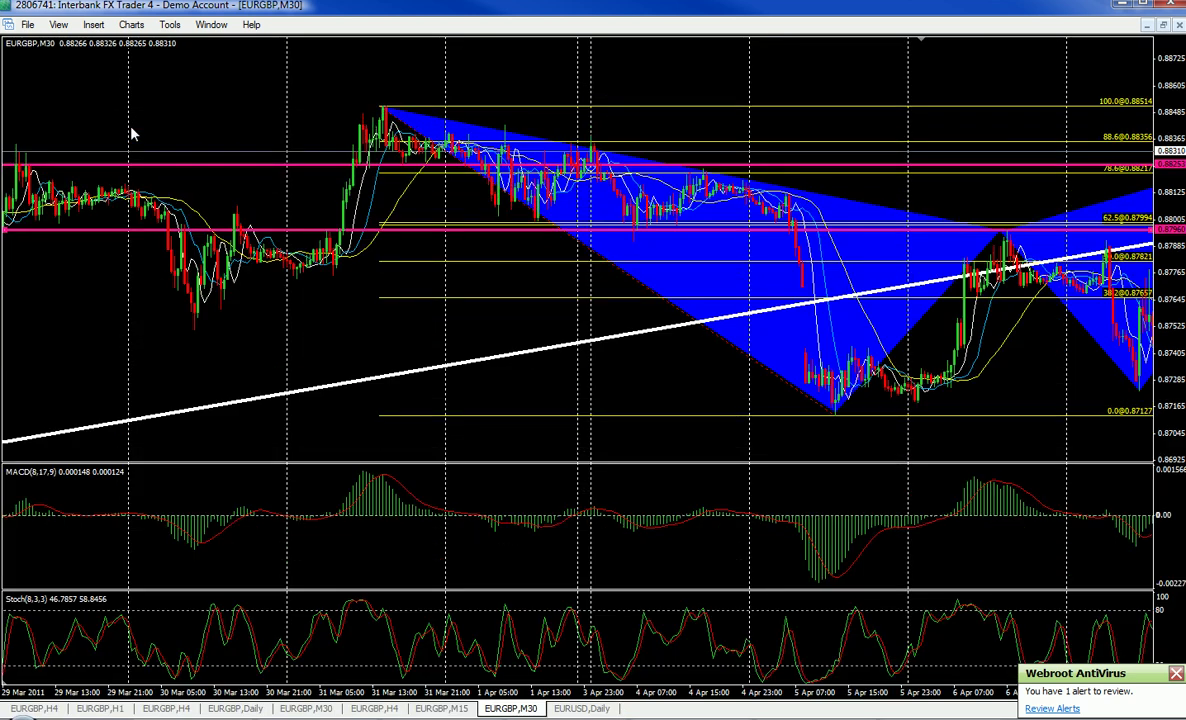
drag(727, 350, 436, 335)
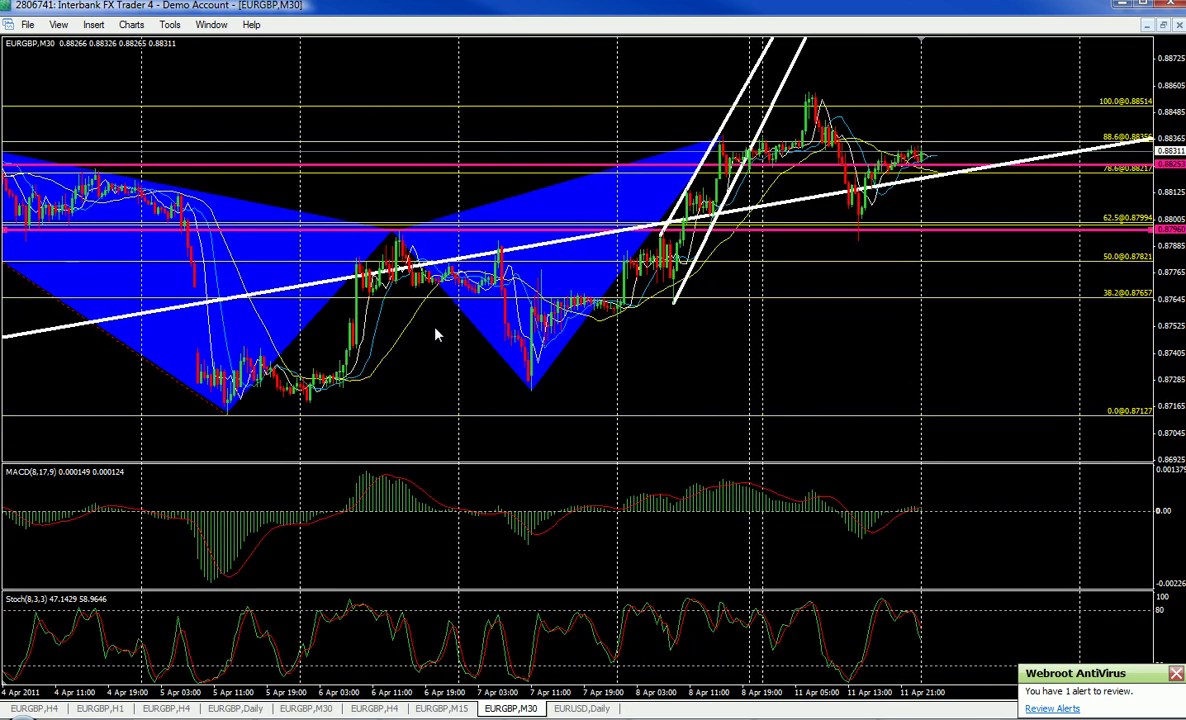
drag(1165, 228, 1165, 60)
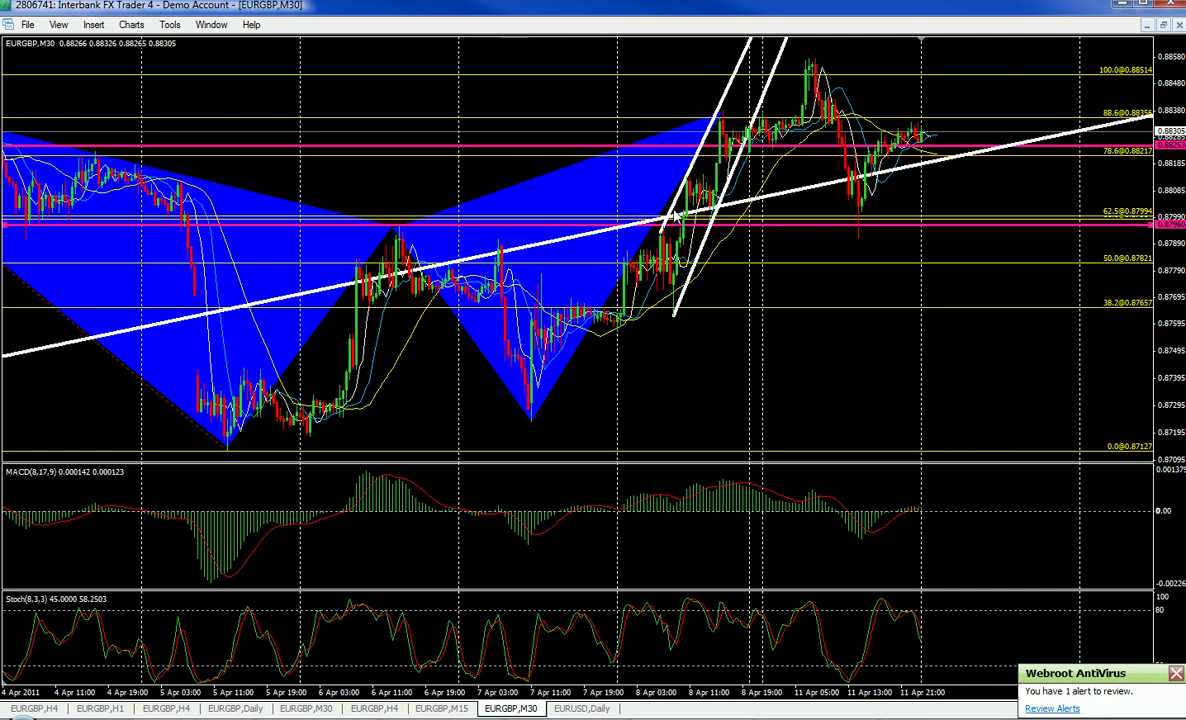
key(F11)
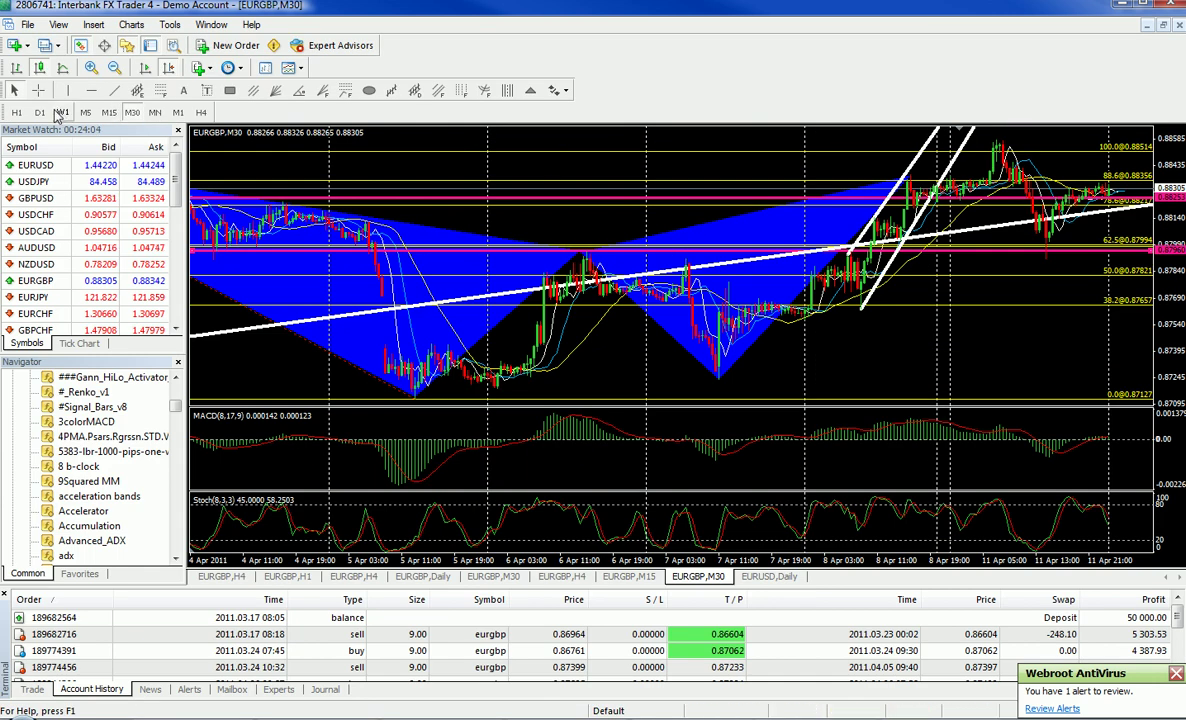
- Show the latest bars of the 15-minute EURGBP chart in full screen and adjust the lower horizontal line to 0.87962
click(109, 113)
key(F11)
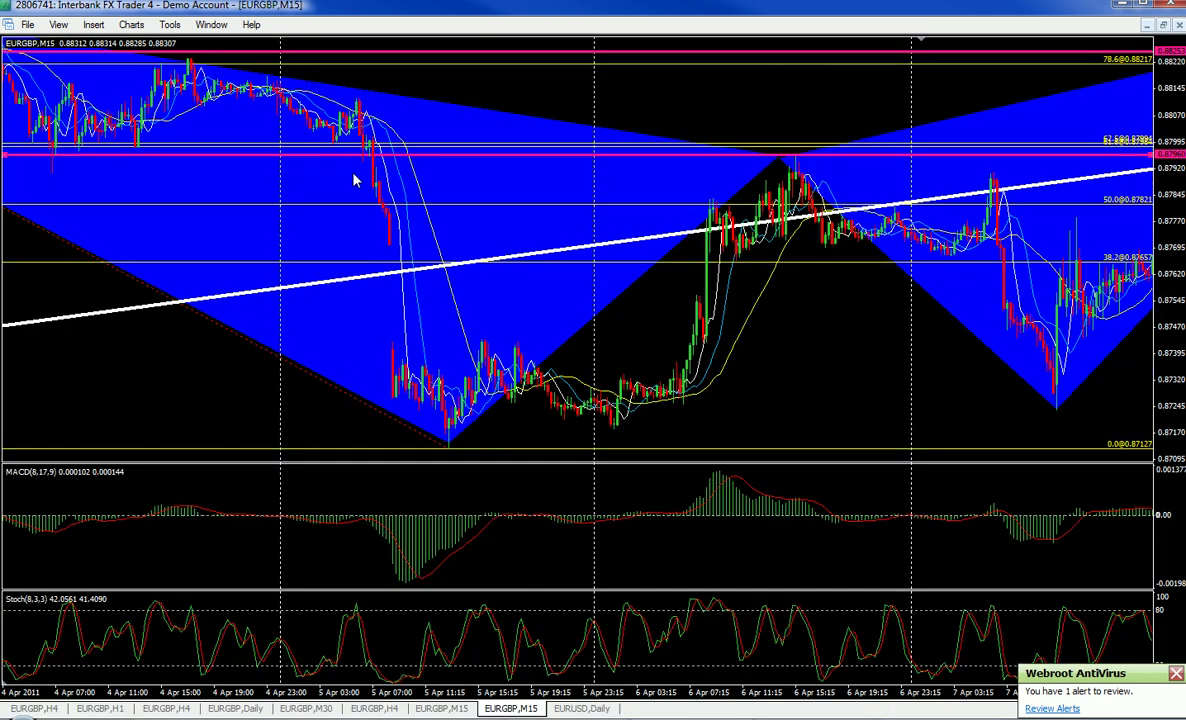
drag(392, 238, 308, 245)
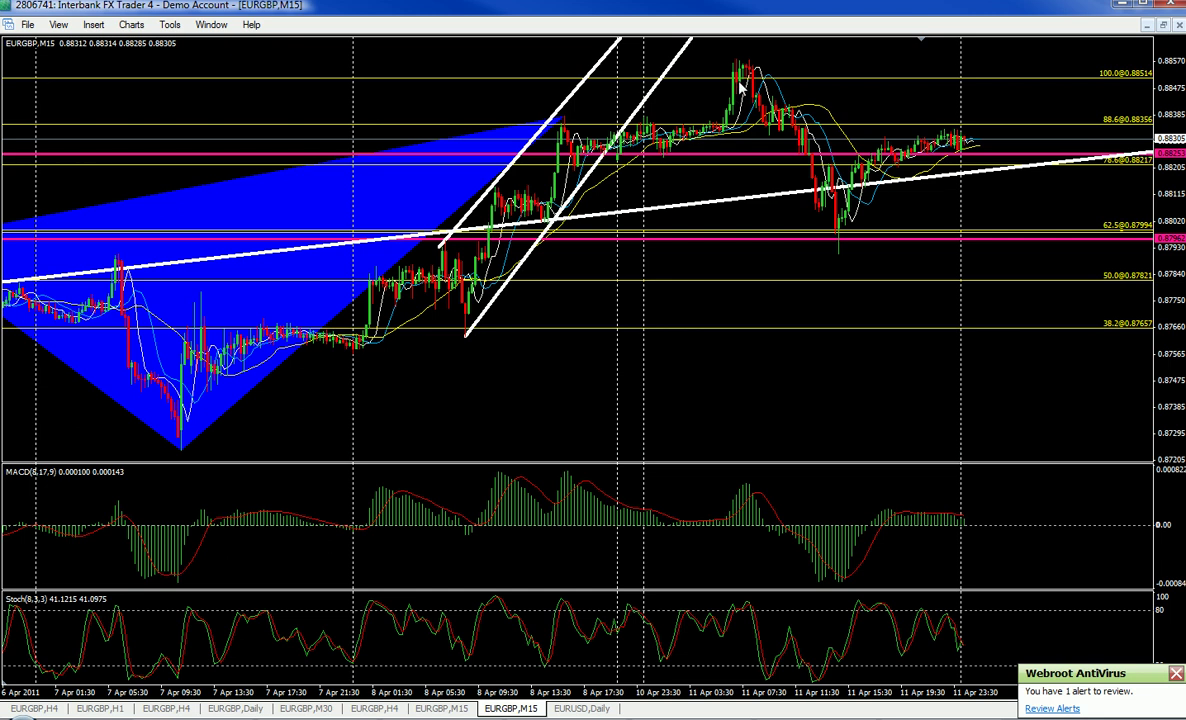
mouse_move(750, 70)
key(F11)
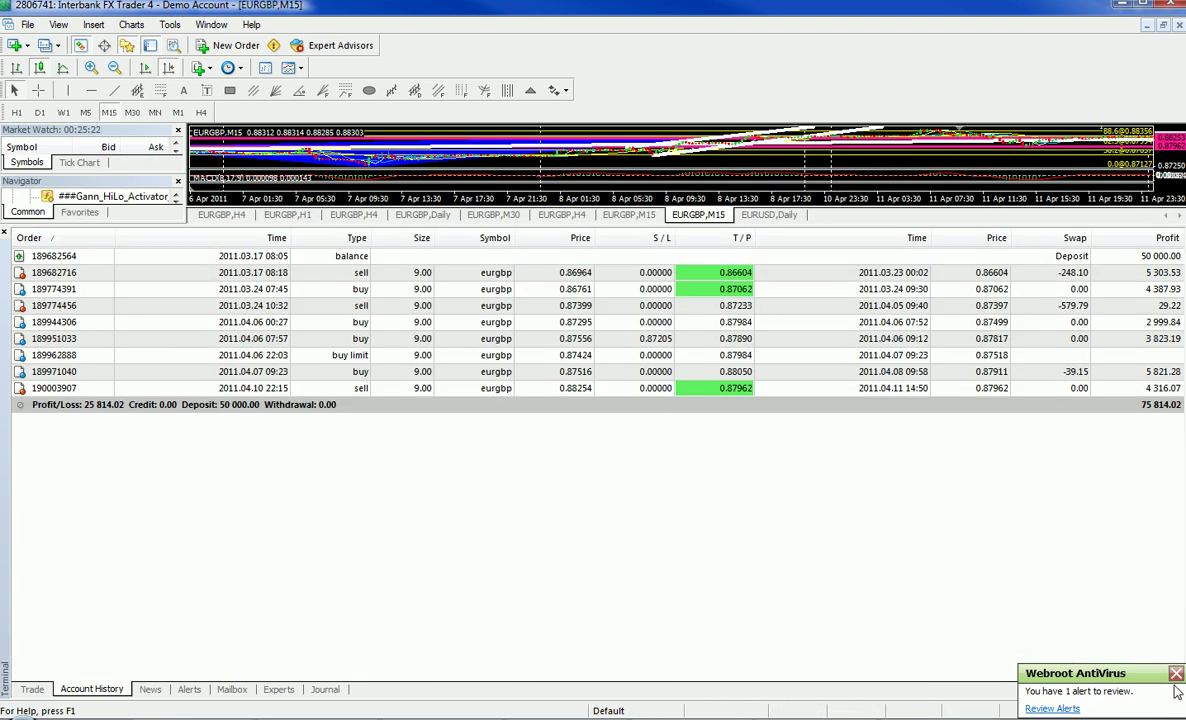
- Dismiss the antivirus alert and review the buy limit, buy and final sell orders in the account history
click(1176, 673)
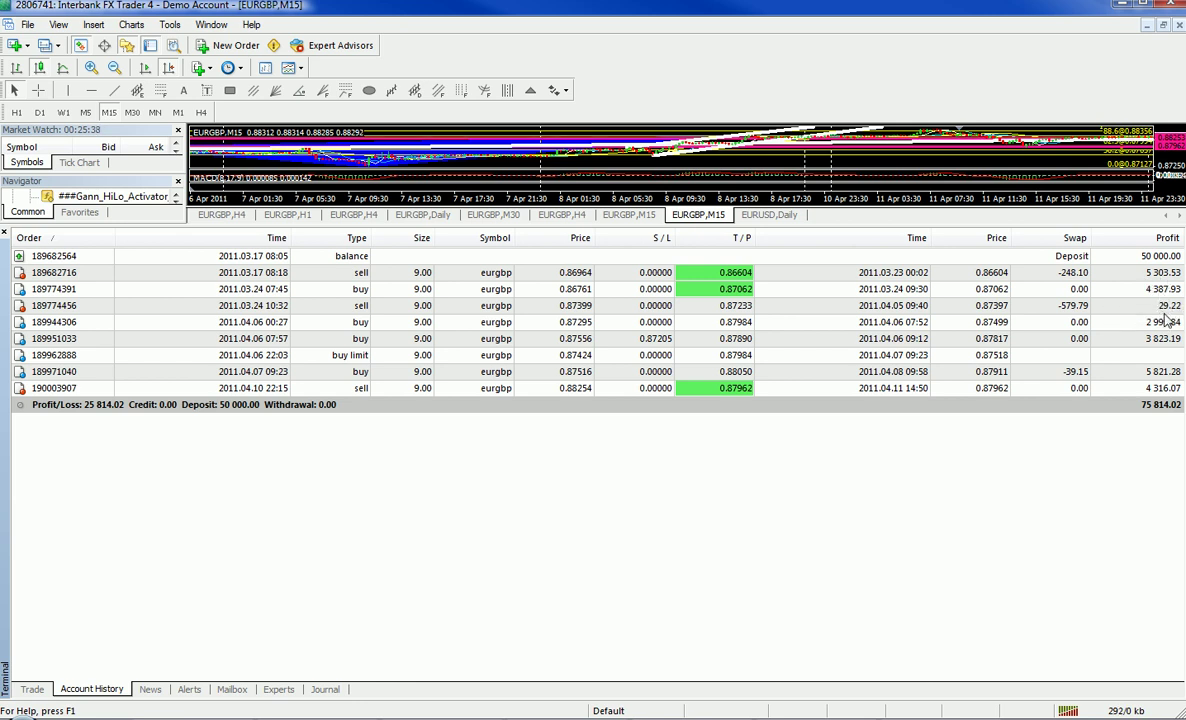
click(377, 361)
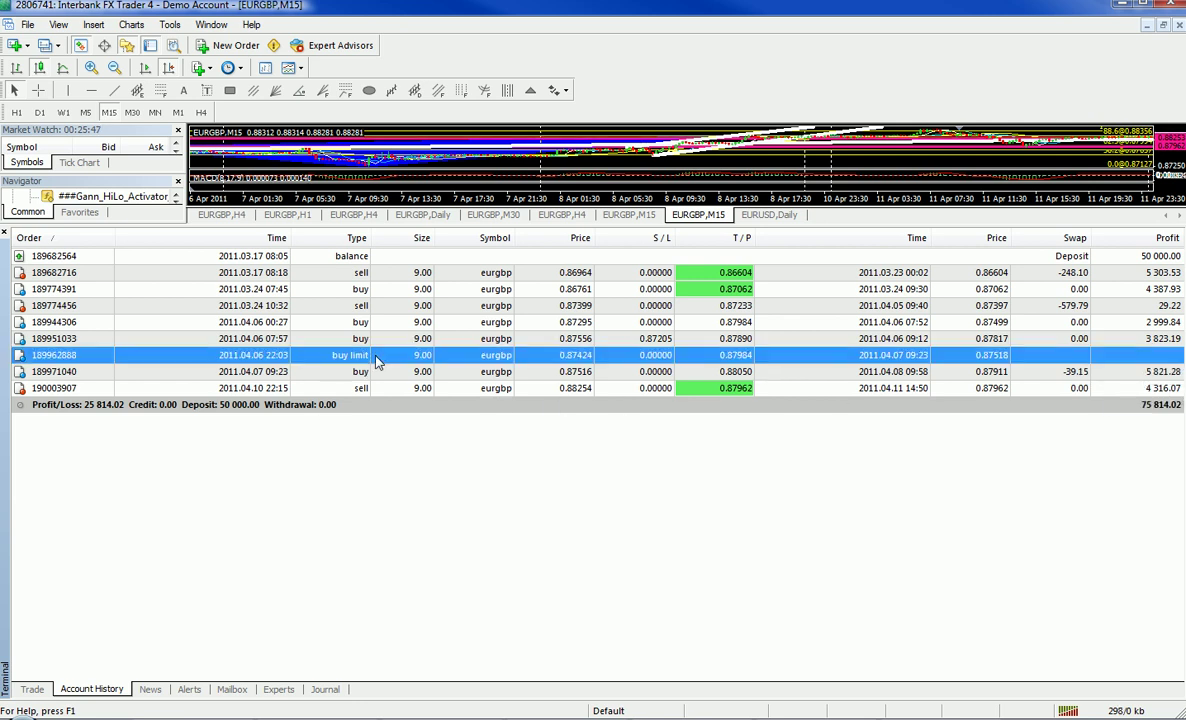
click(985, 370)
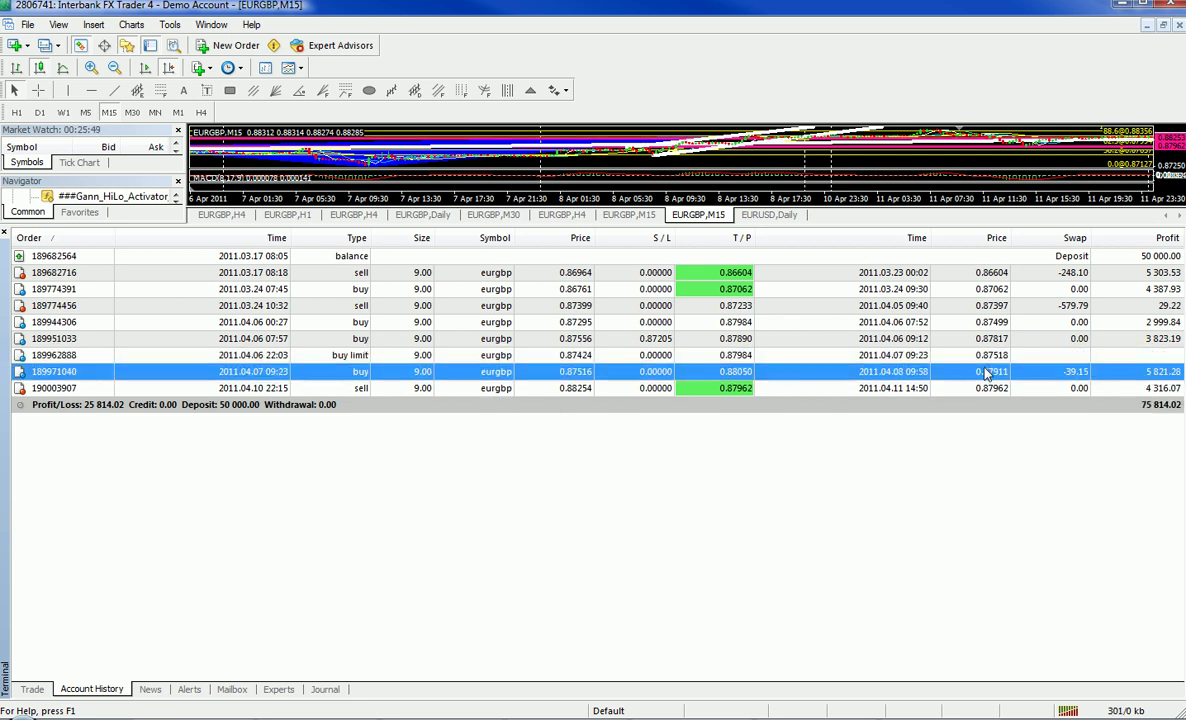
click(1134, 393)
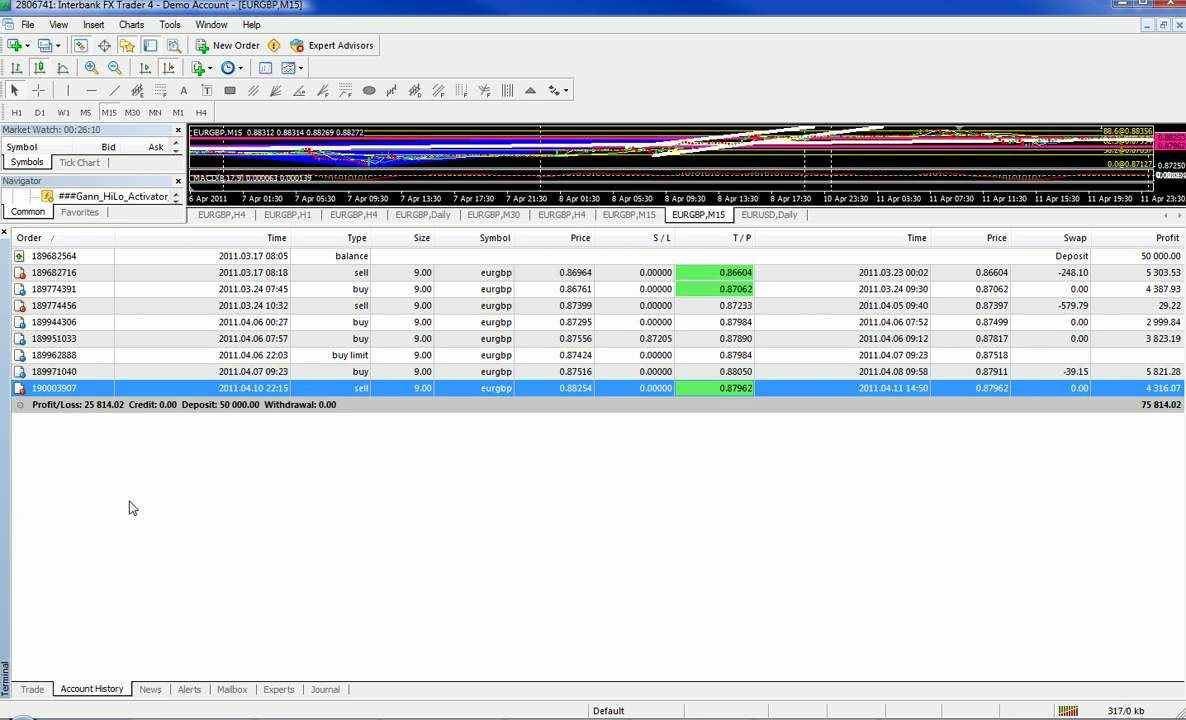
- Open the Windows Calculator and place it below the orders in the account history
key(super)
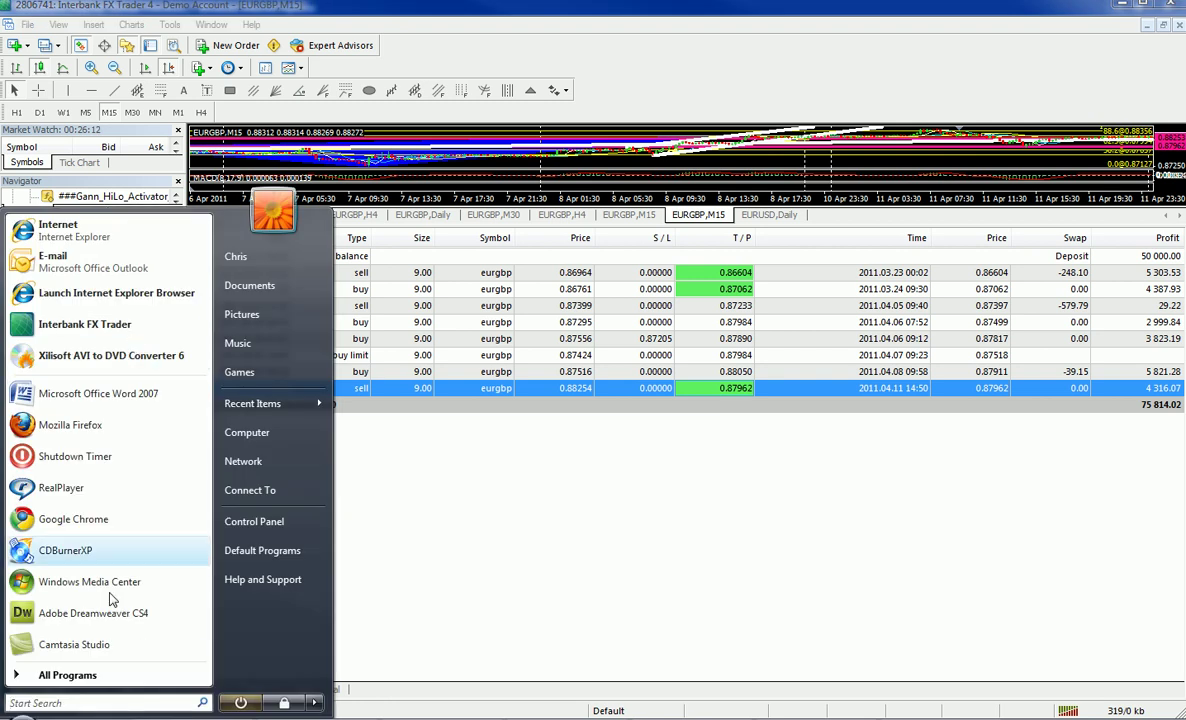
click(79, 675)
drag(200, 446, 224, 386)
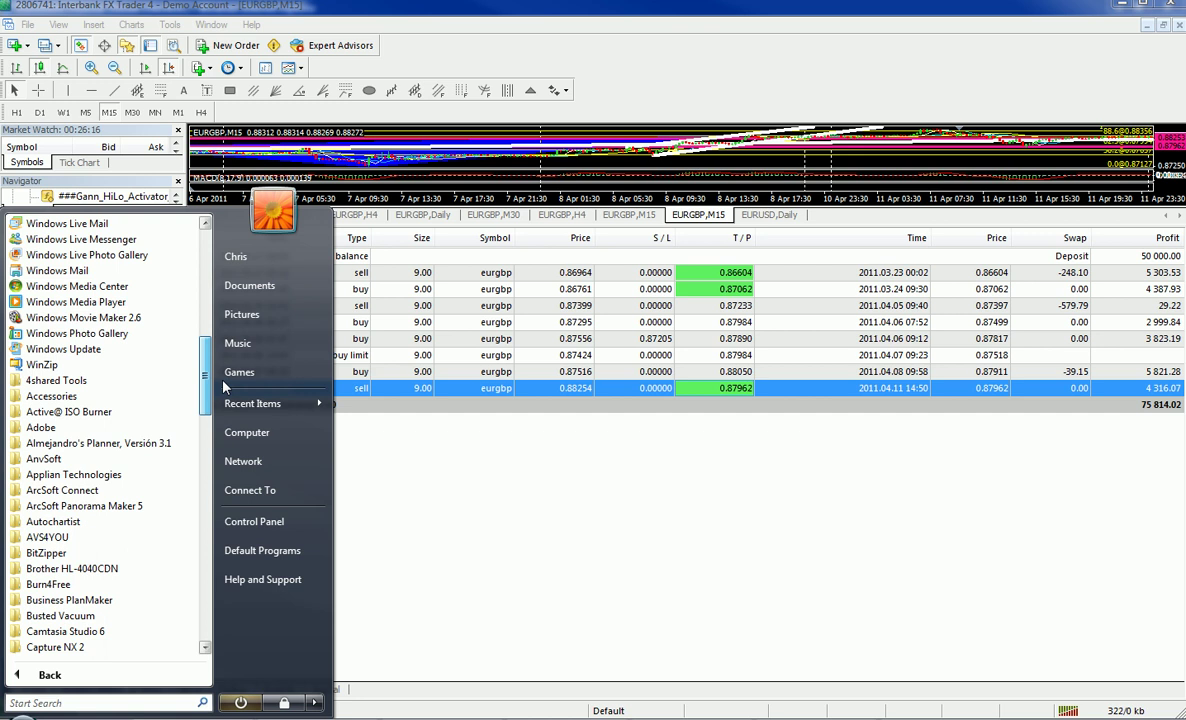
click(90, 396)
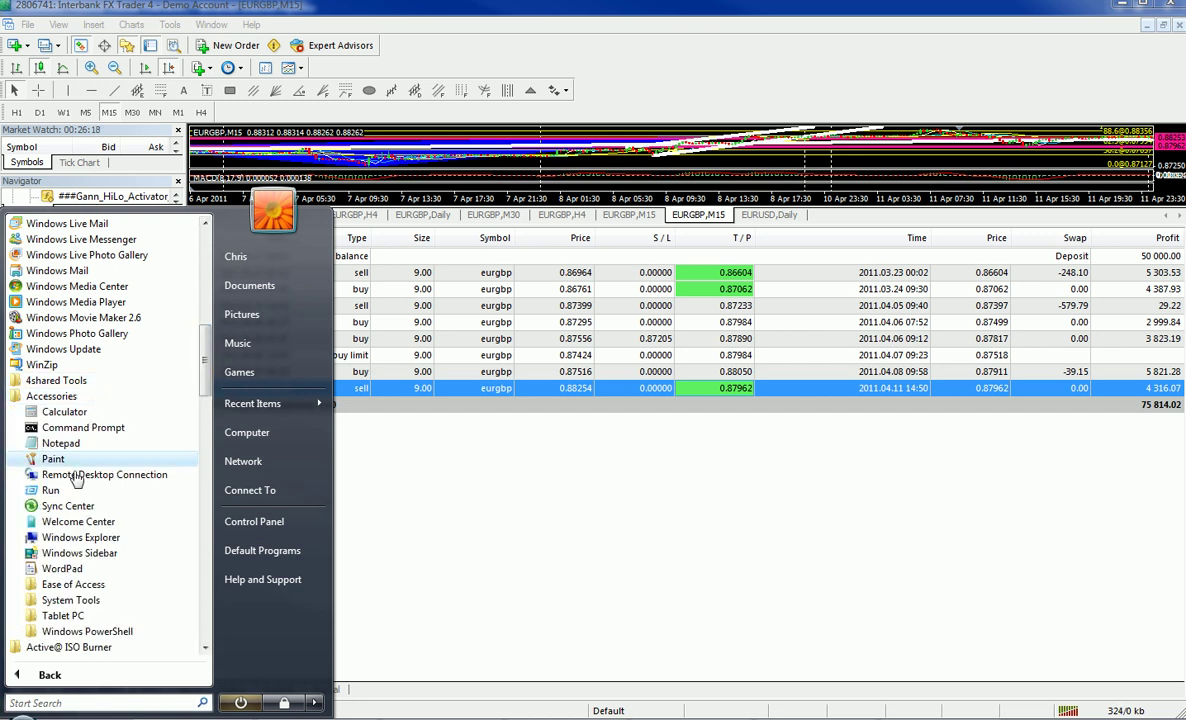
click(83, 413)
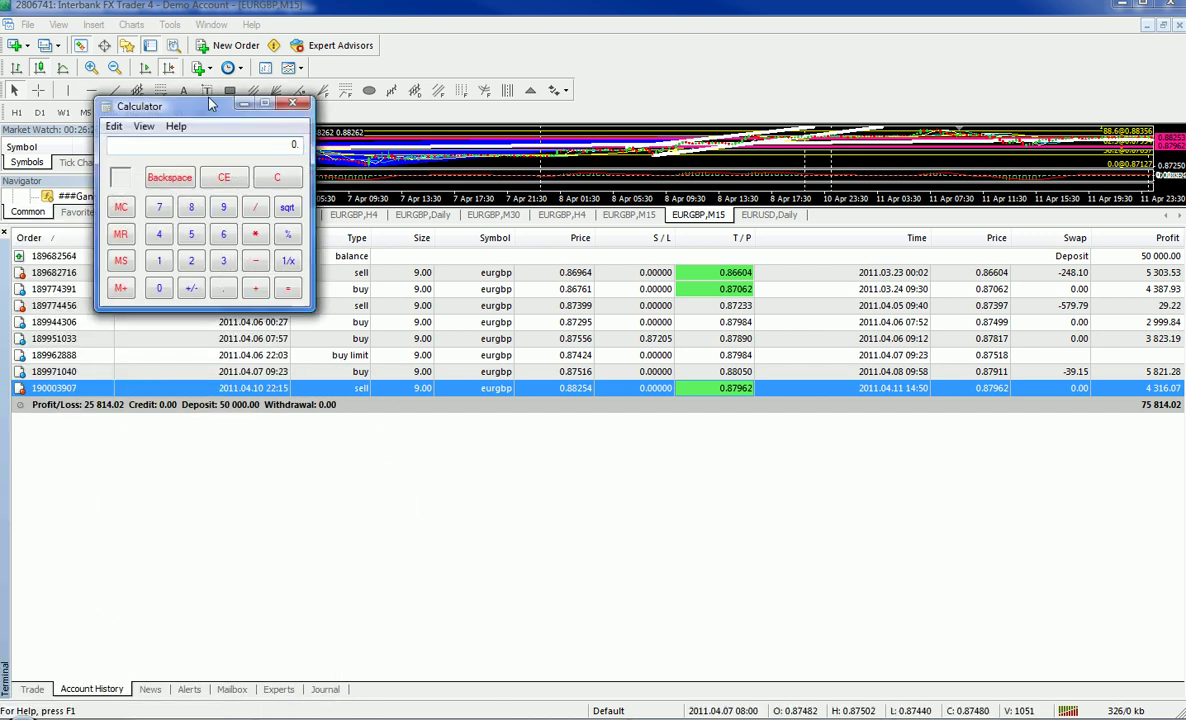
drag(187, 112, 576, 409)
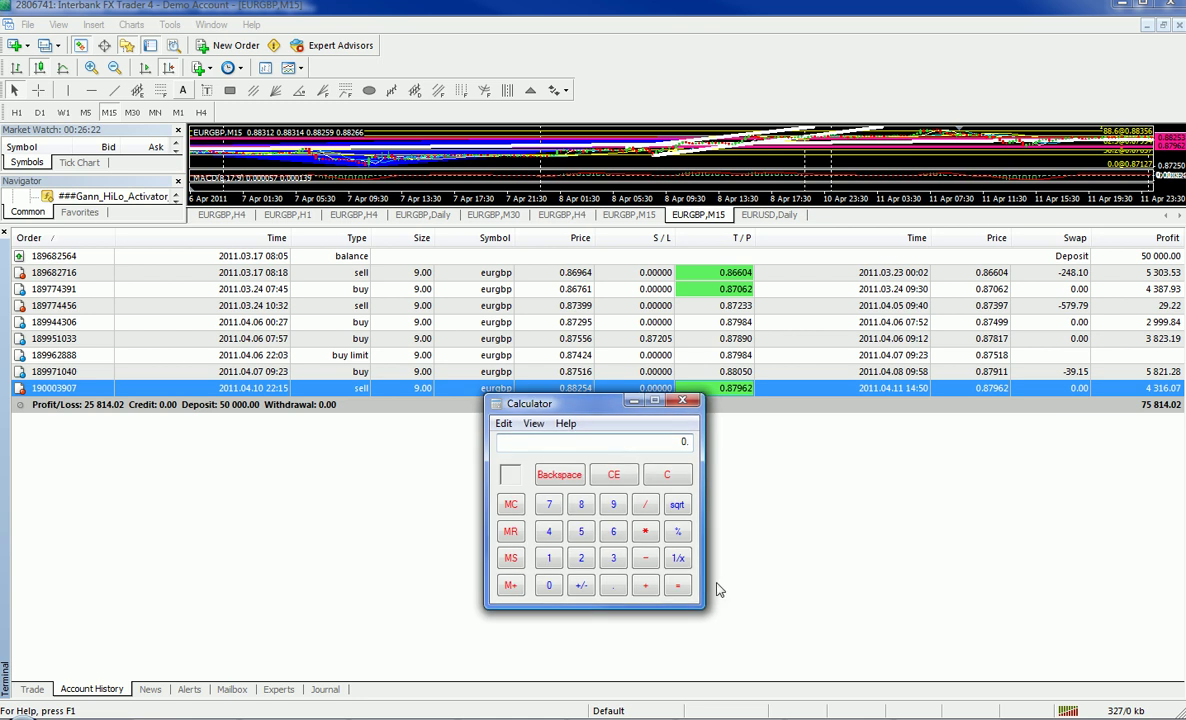
- Calculate the account's return by dividing the 25814 profit by the 50000 deposit
click(581, 558)
click(581, 531)
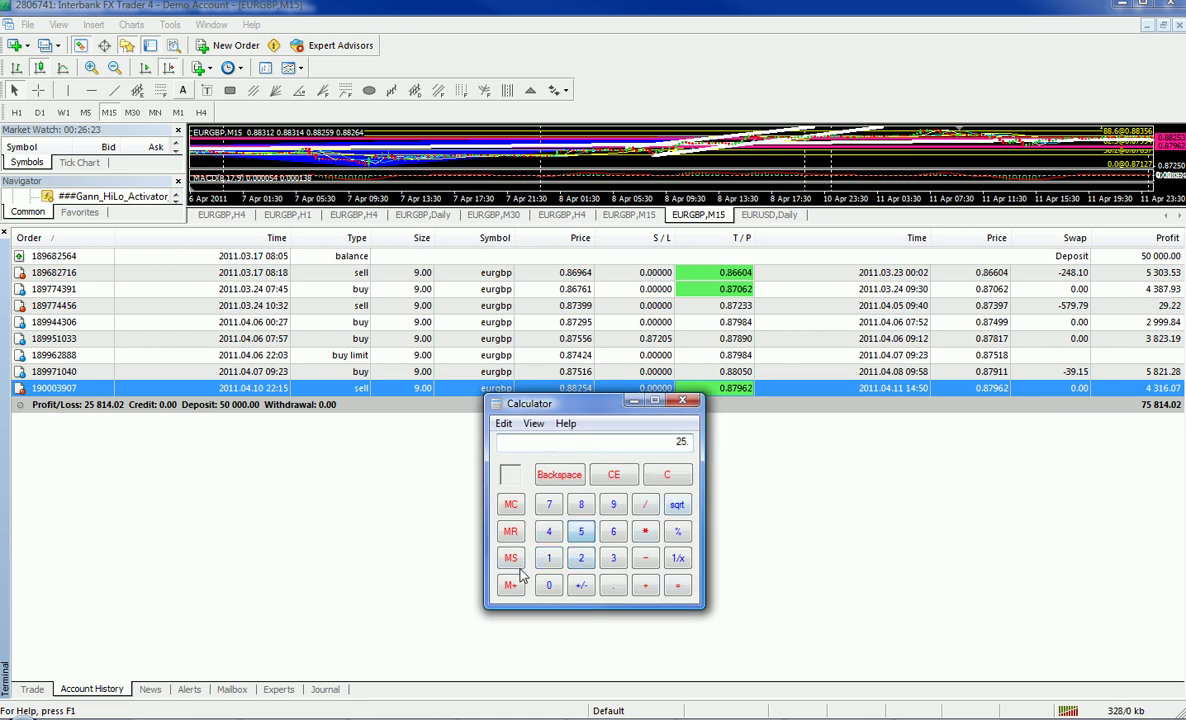
click(581, 504)
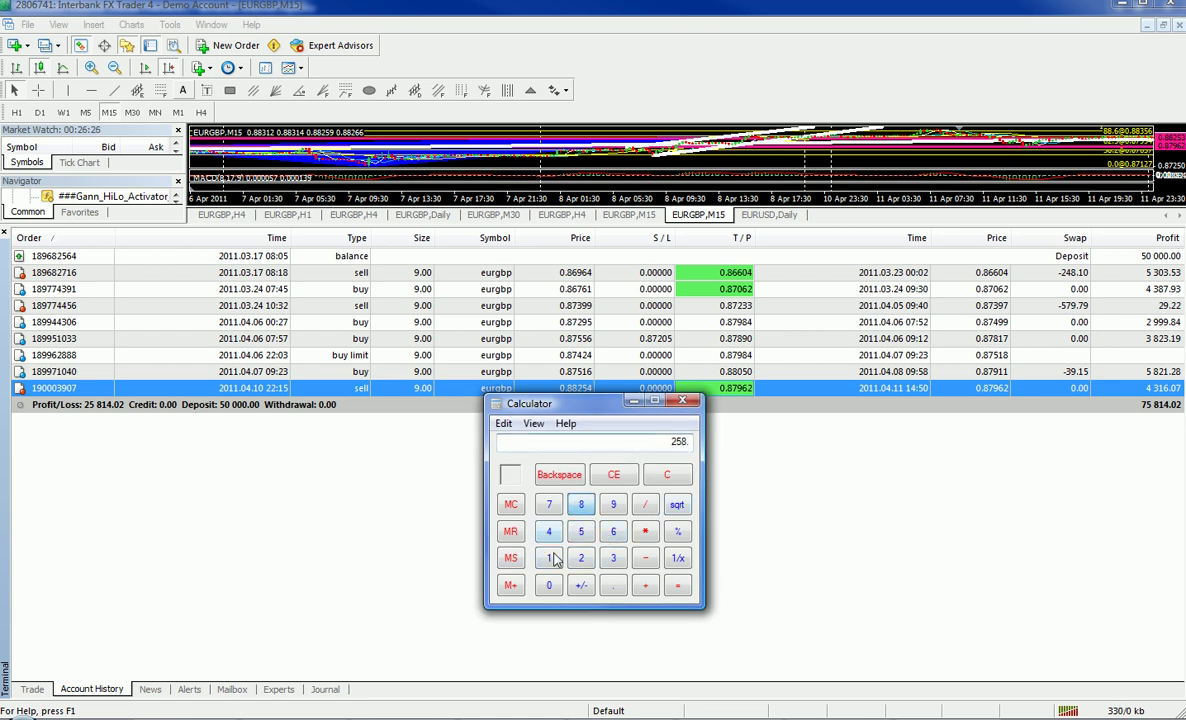
click(548, 558)
click(548, 531)
click(645, 504)
click(581, 531)
click(548, 585)
click(548, 585)
click(548, 585)
click(548, 585)
click(645, 558)
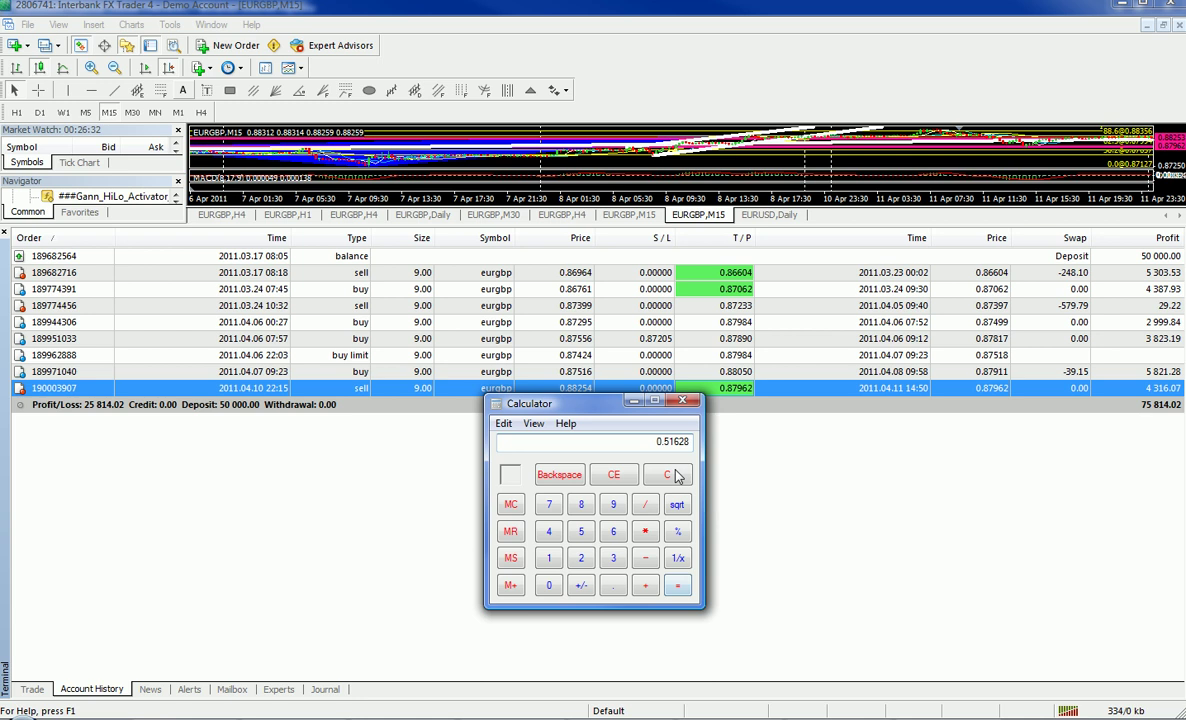
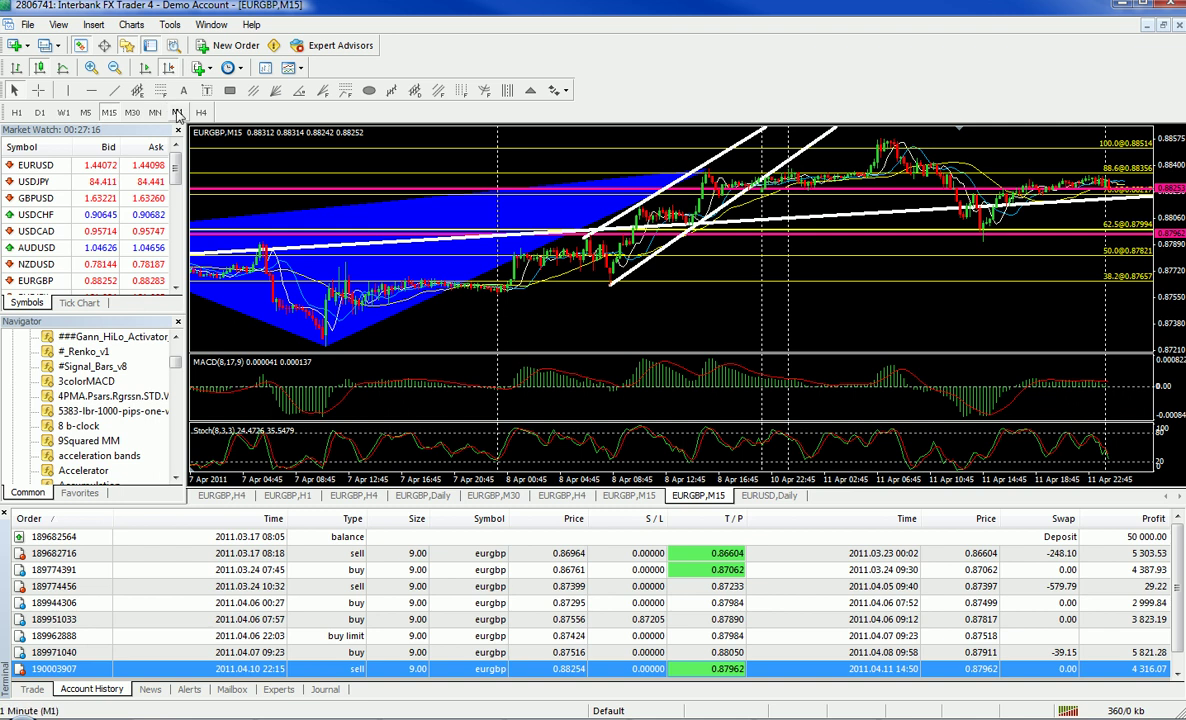
- Set the EURGBP chart back to the one-hour timeframe and display it in full screen
click(16, 112)
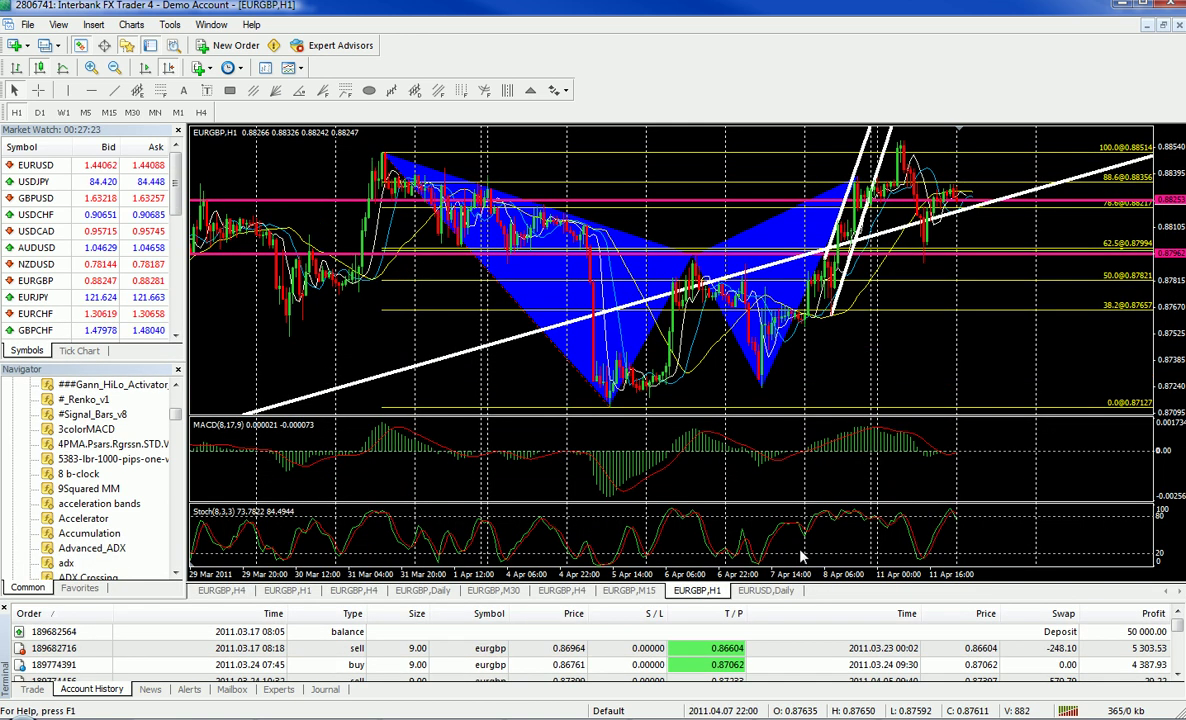
key(F11)
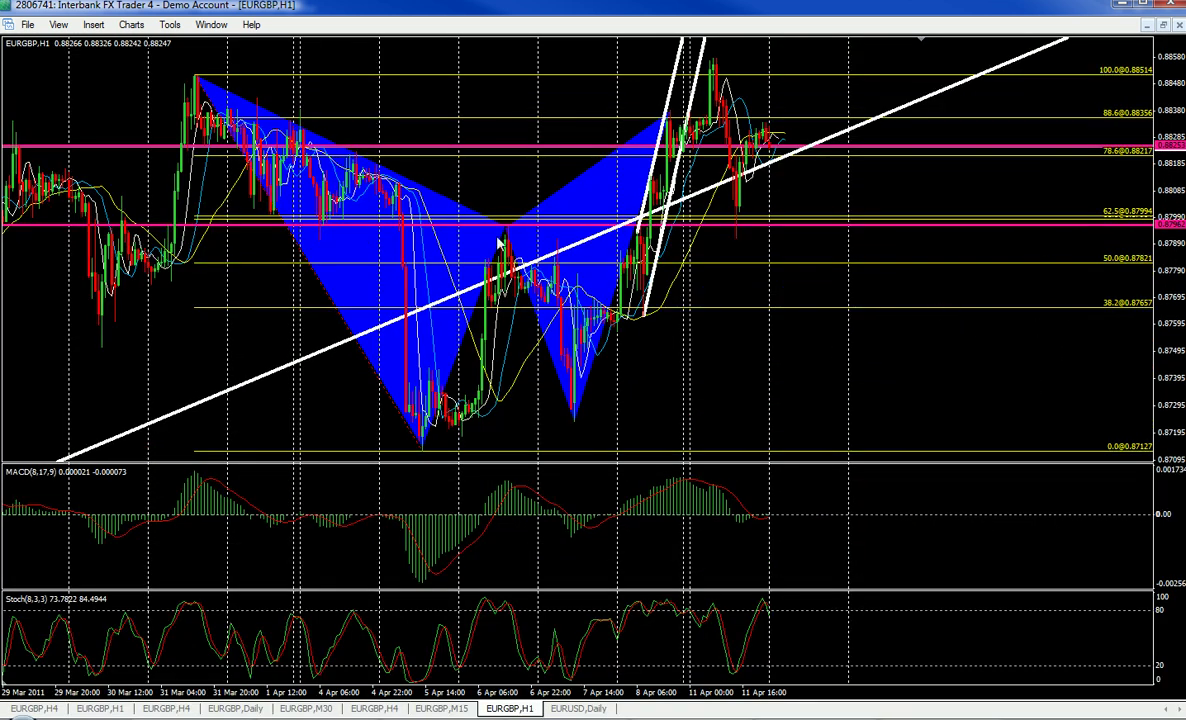